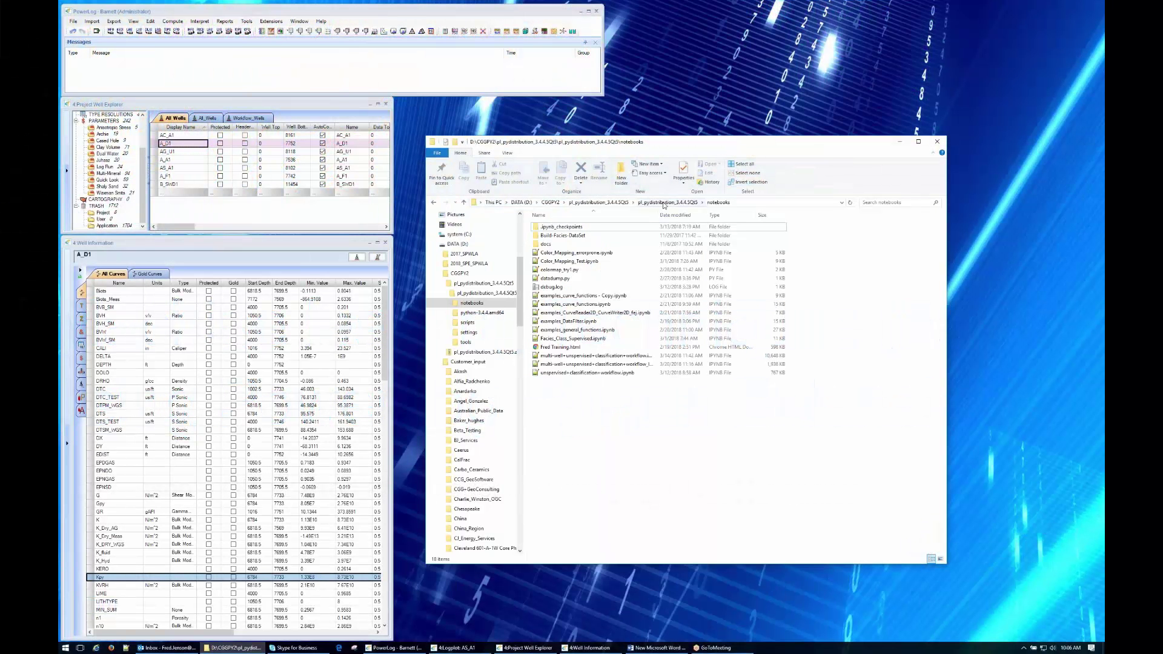
Launch Jupyter Notebook.exe from the pl_pydistribution_3.4.4.5Qt5 folder.
{"action": "left_click", "coordinate": [667, 202]}
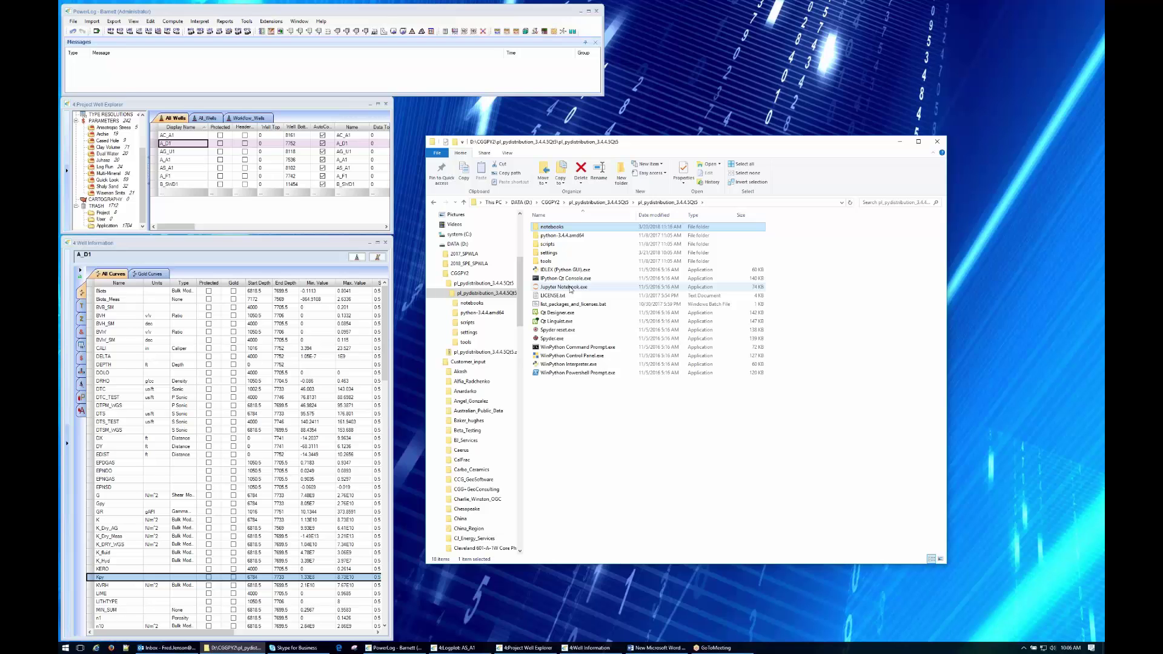
{"action": "double_click", "coordinate": [564, 287]}
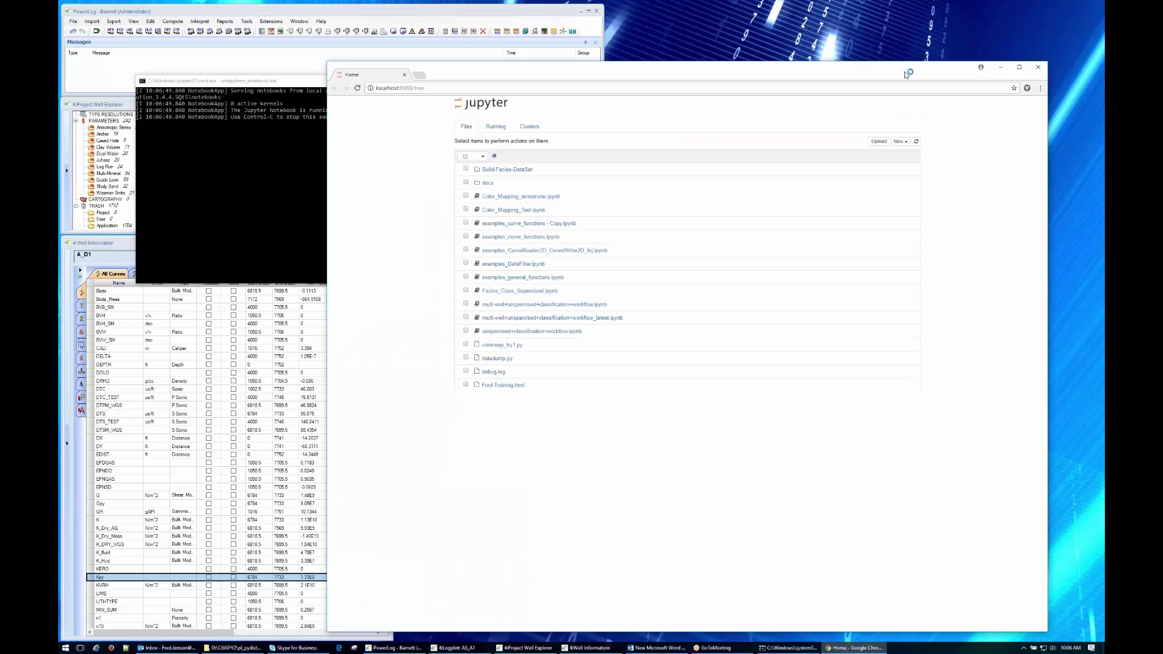
Minimize Chrome and File Explorer, then open the multi-well unsupervised classification workflow notebook.
{"action": "left_click", "coordinate": [1001, 67]}
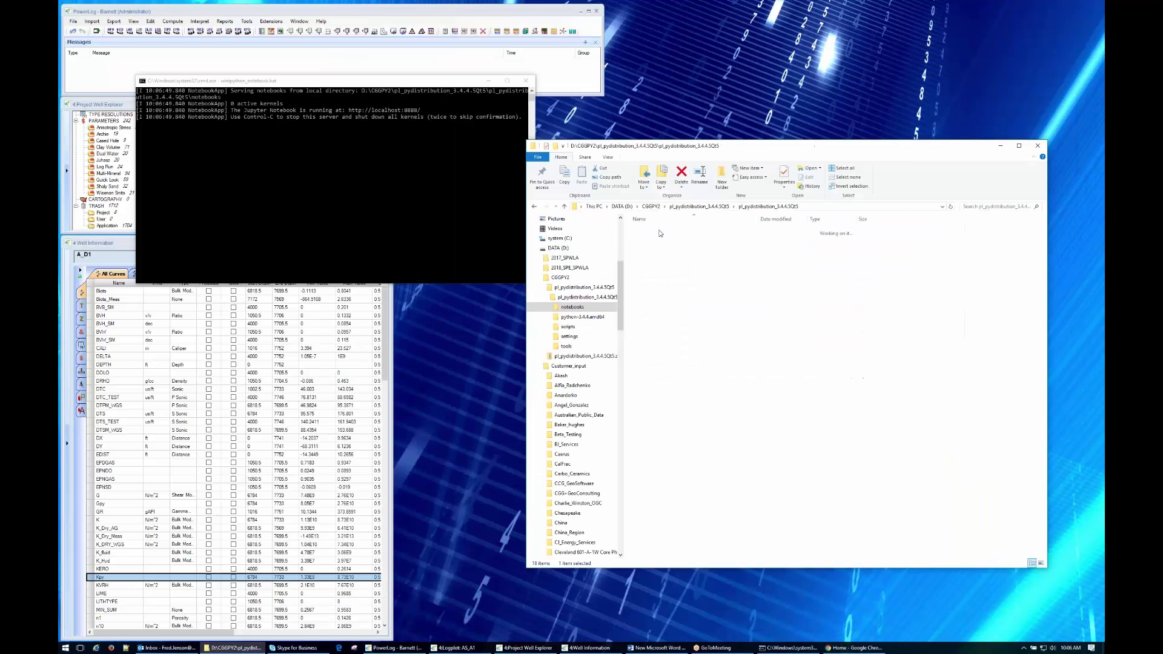
{"action": "left_click", "coordinate": [679, 319]}
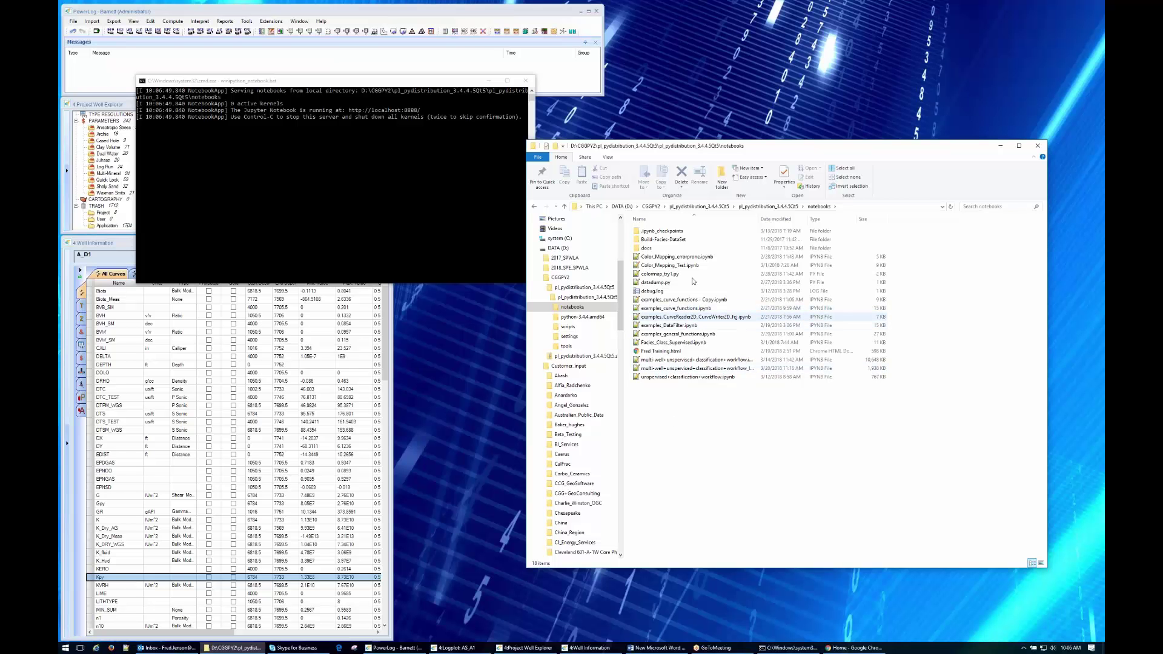
{"action": "left_click", "coordinate": [1000, 146]}
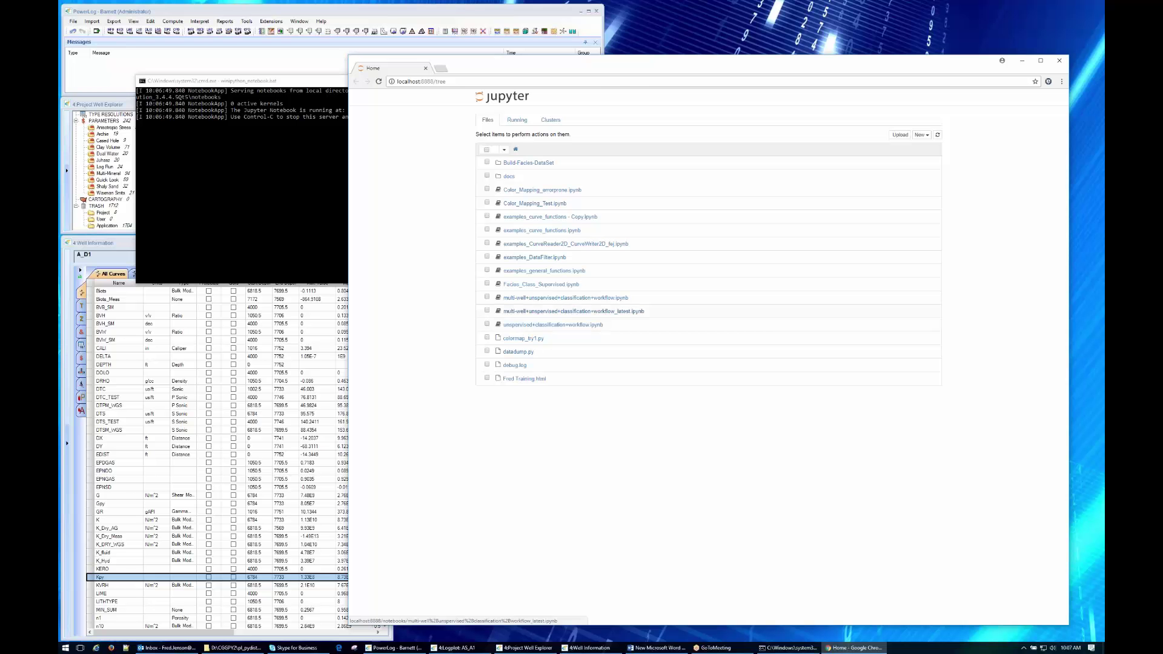
{"action": "left_click", "coordinate": [569, 311]}
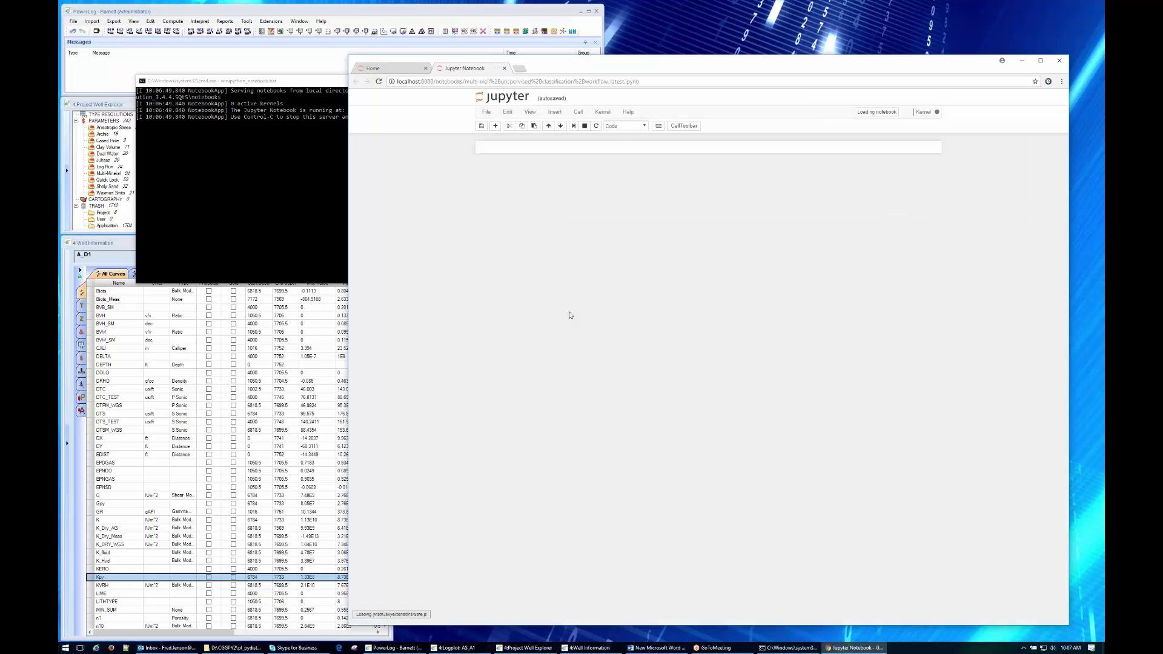
Clear every cell's previous output with Cell > All Output > Clear.
{"action": "left_click", "coordinate": [578, 114]}
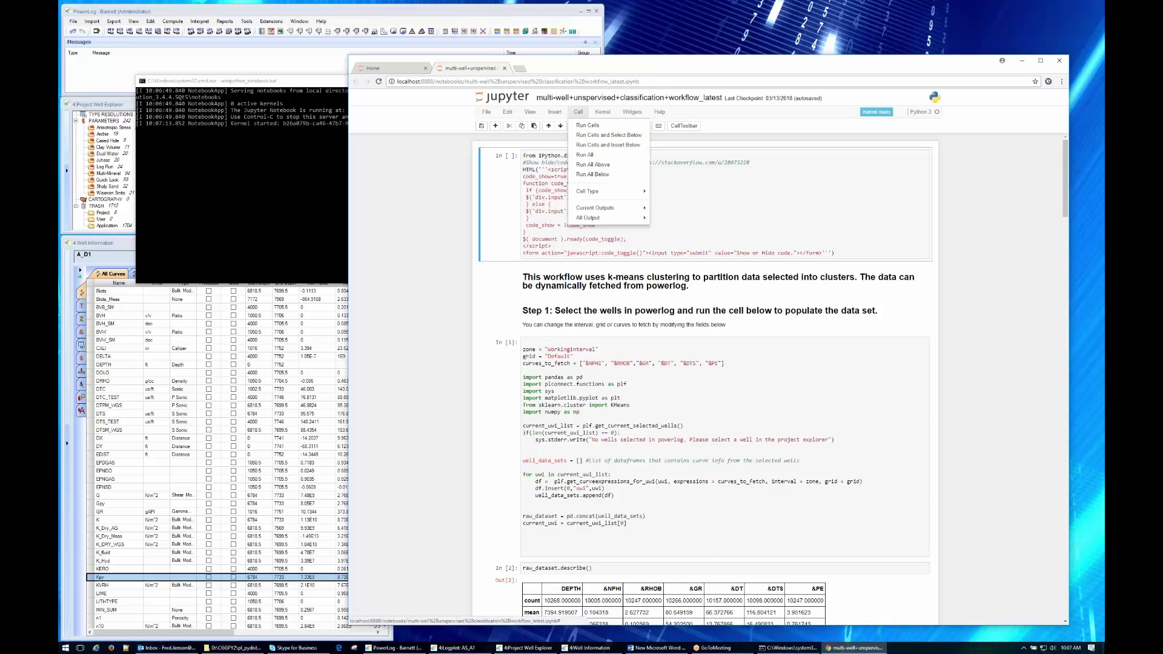
{"action": "mouse_move", "coordinate": [608, 222]}
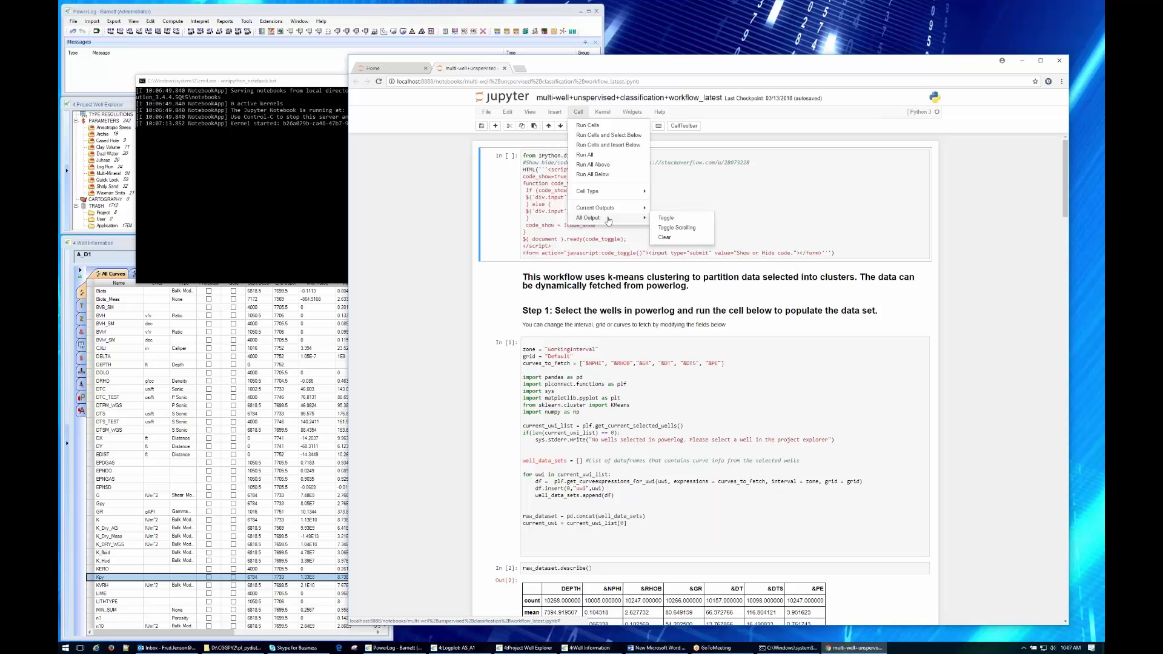
{"action": "left_click", "coordinate": [666, 238]}
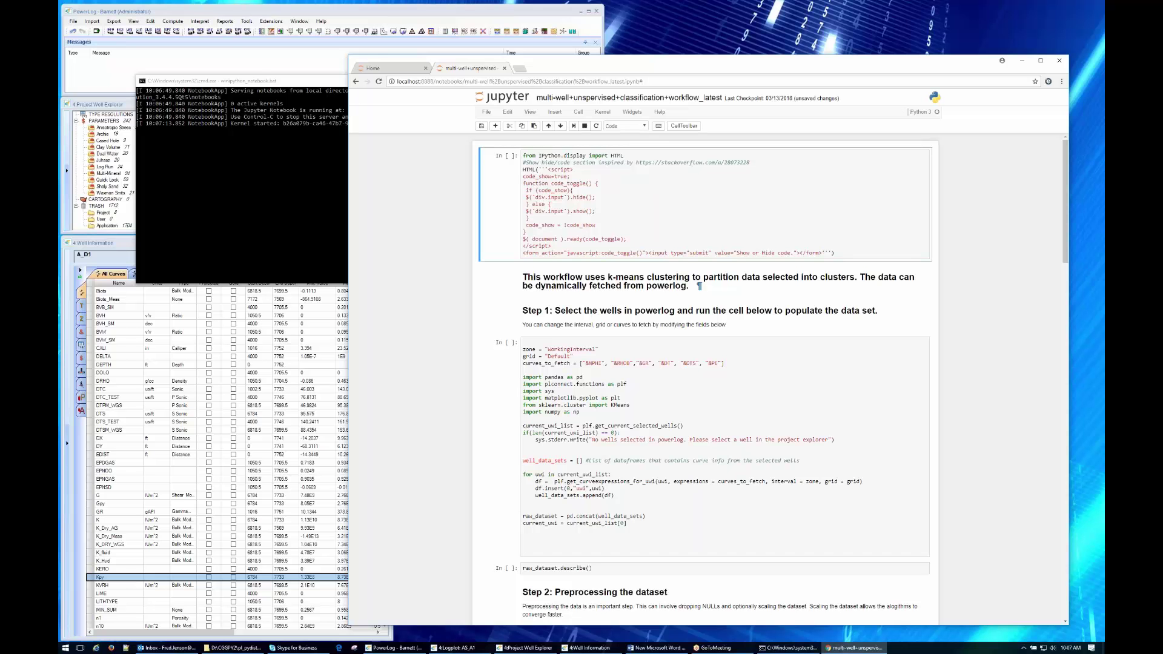
Review the description, first code and Step 1 fetch cells, then minimize the server console.
{"action": "left_click", "coordinate": [696, 282]}
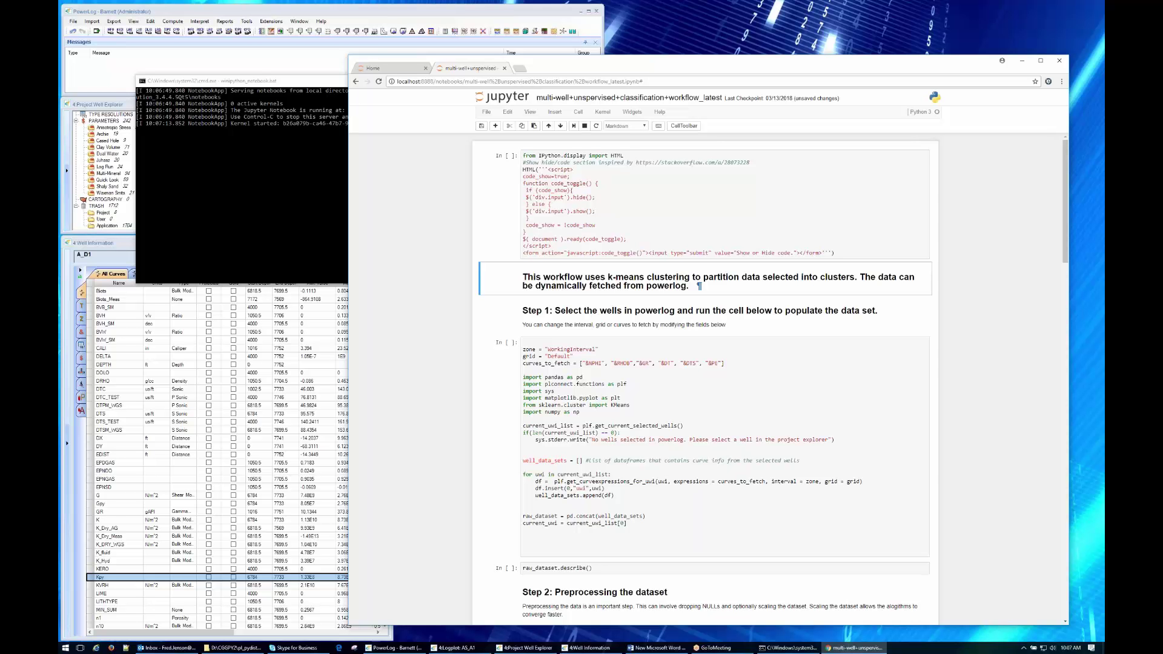
{"action": "left_click", "coordinate": [595, 198]}
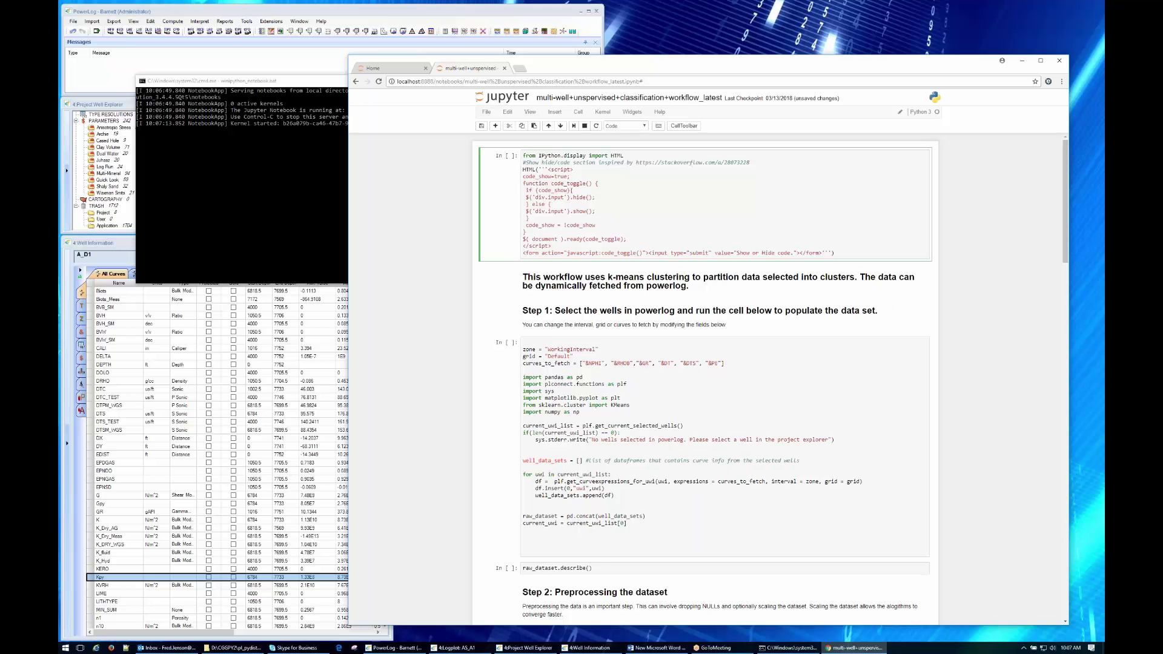
{"action": "left_click", "coordinate": [724, 363]}
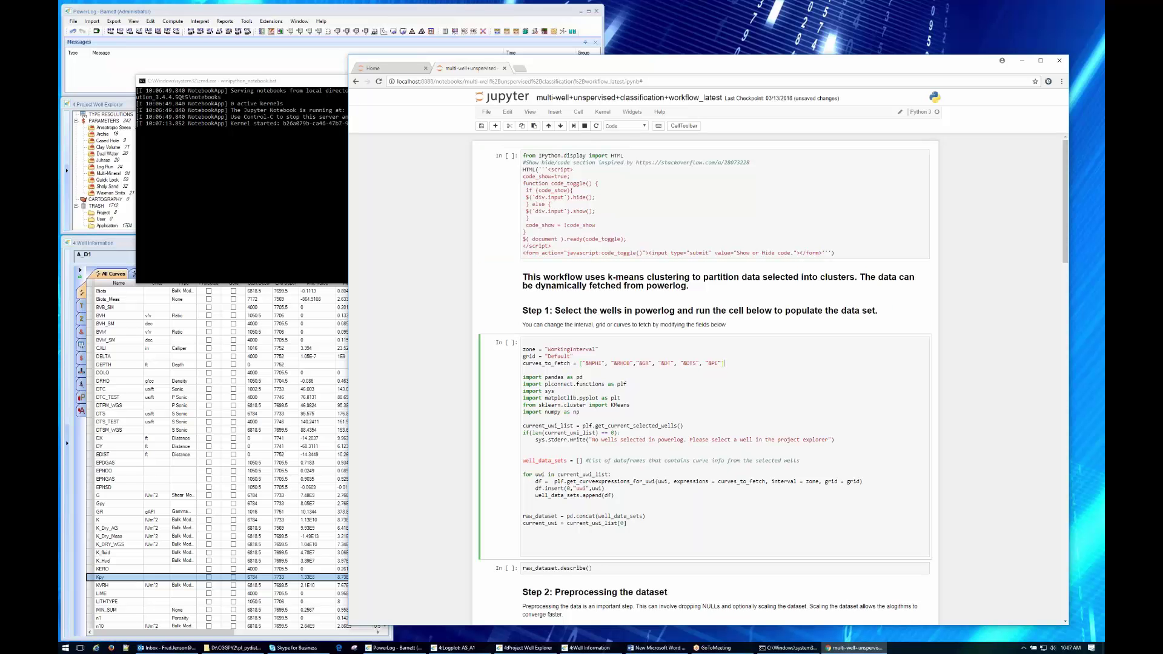
{"action": "key", "text": "alt+Tab"}
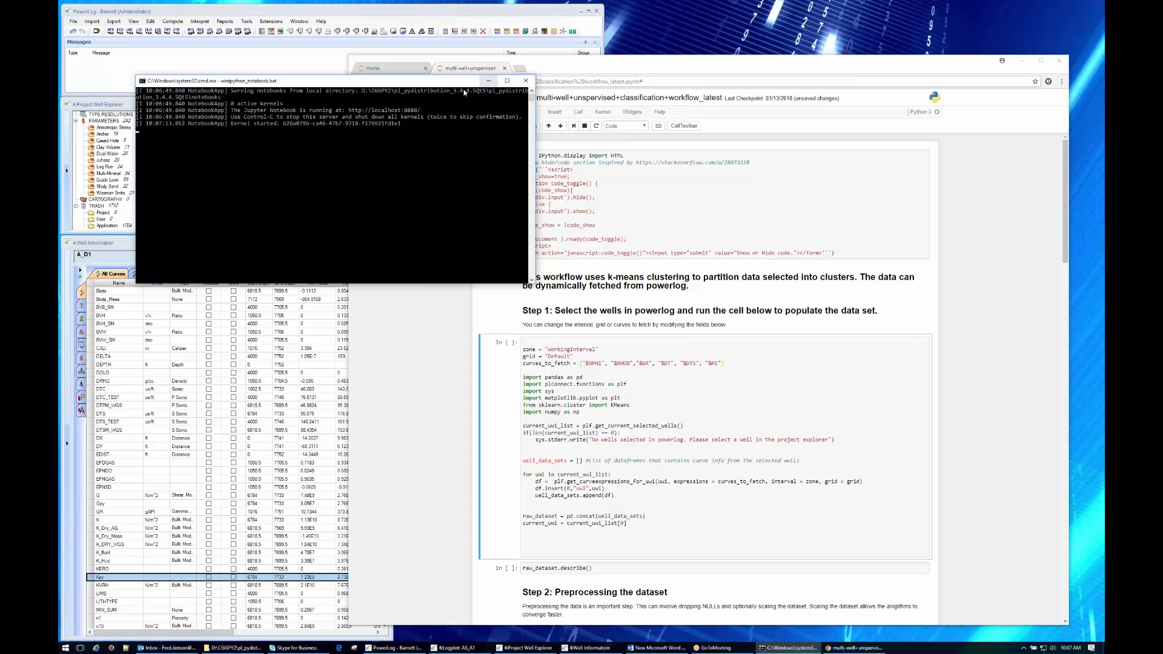
{"action": "left_click", "coordinate": [489, 81]}
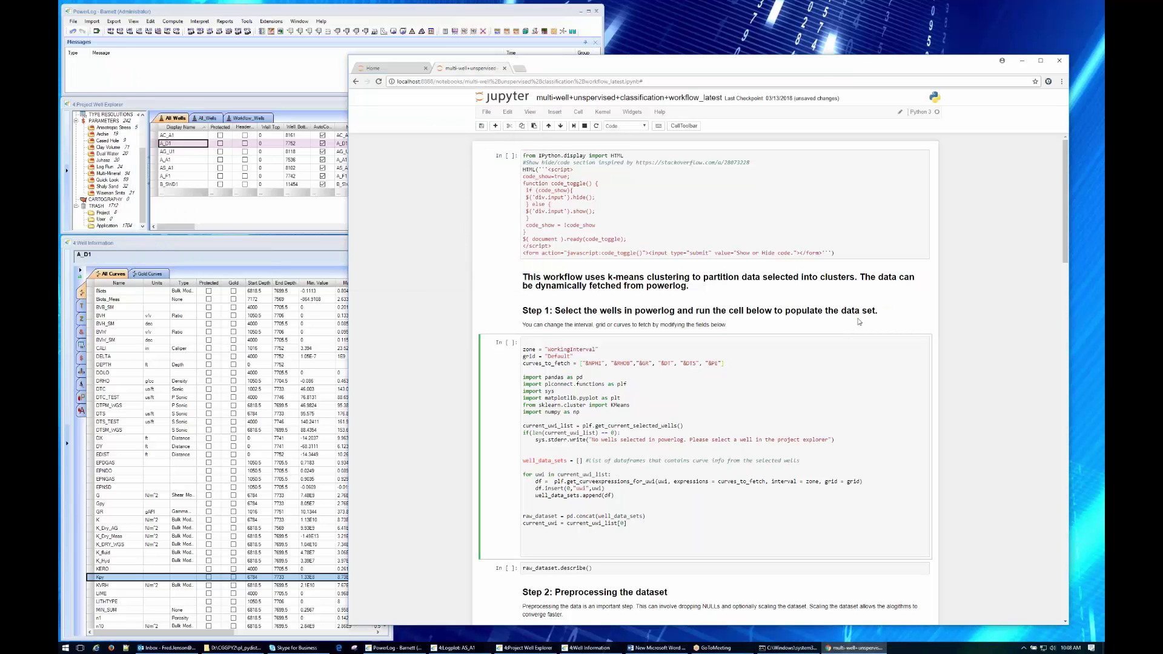
Select AC_A1 and shift-extend the selection to AS_A1 in PowerLog's All Wells list.
{"action": "left_click", "coordinate": [193, 139]}
{"action": "left_click", "coordinate": [193, 136]}
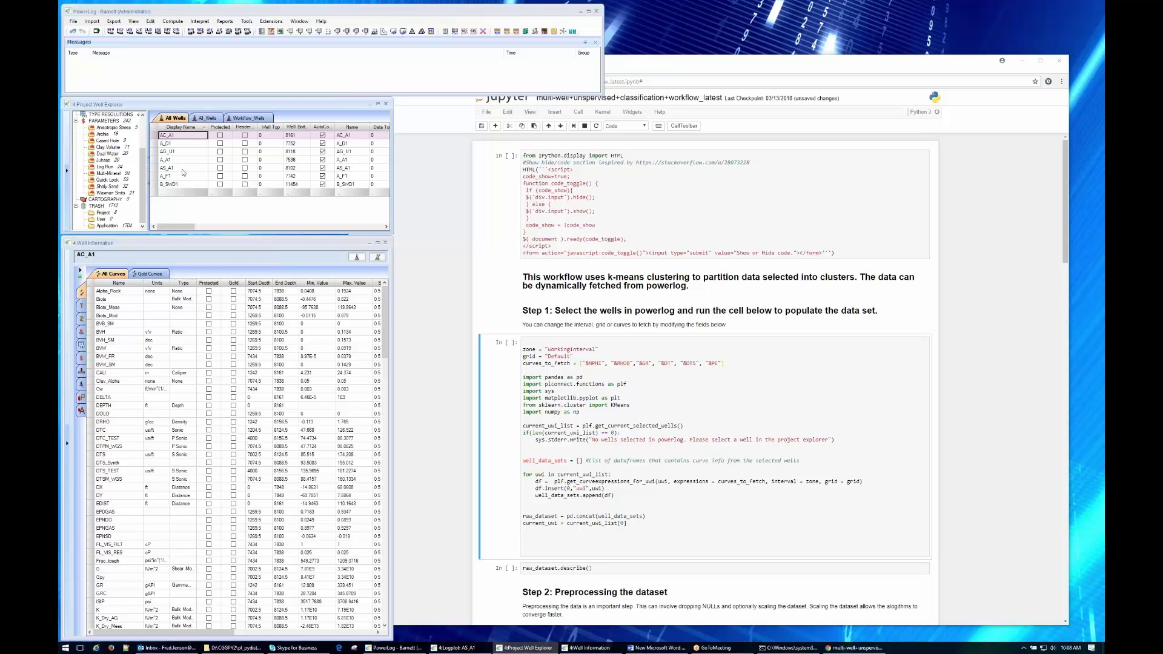
{"action": "left_click", "coordinate": [183, 170], "text": "shift"}
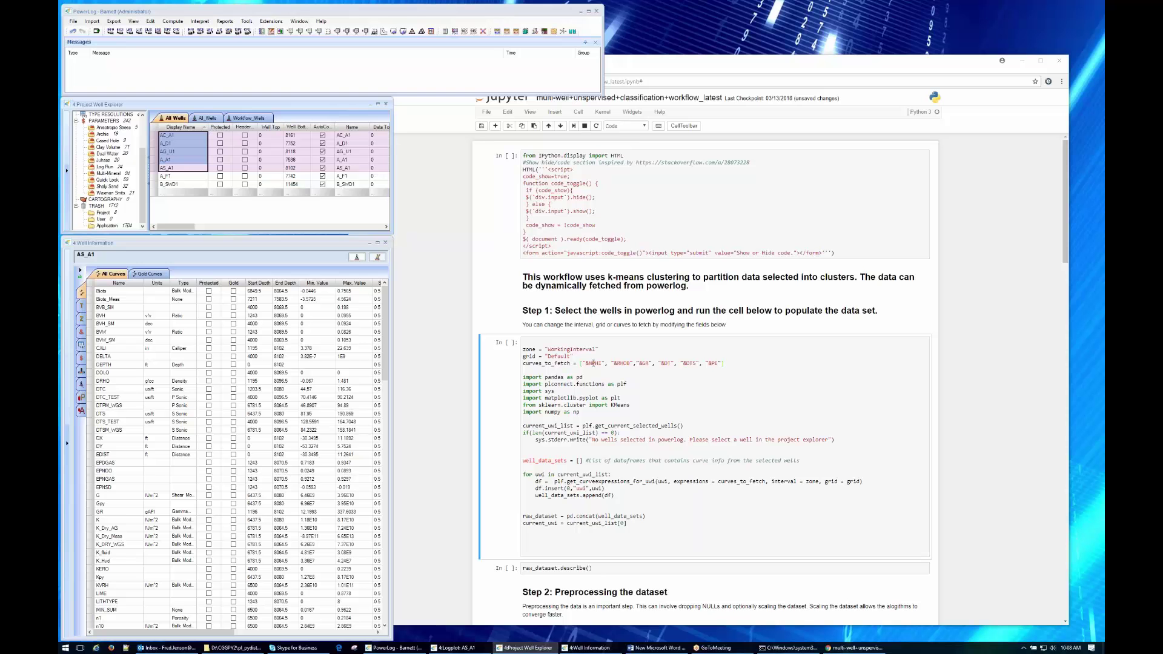
Select the notebook's Step 1 fetch cell and open the Cell menu.
{"action": "left_click", "coordinate": [601, 340]}
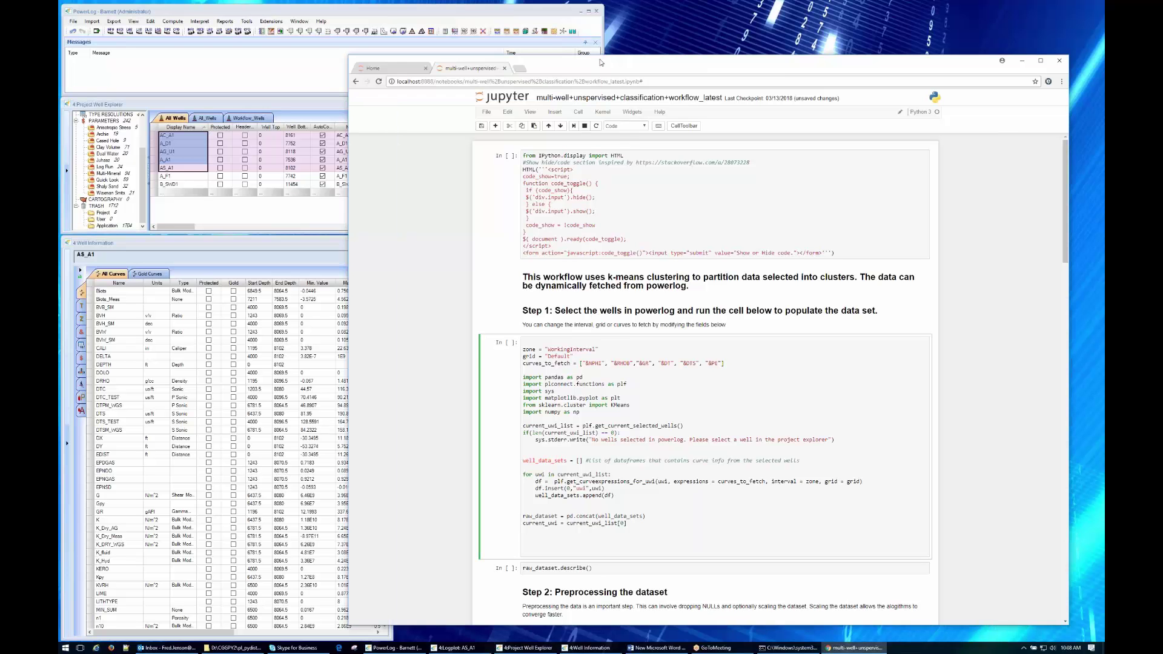
{"action": "left_click", "coordinate": [579, 113]}
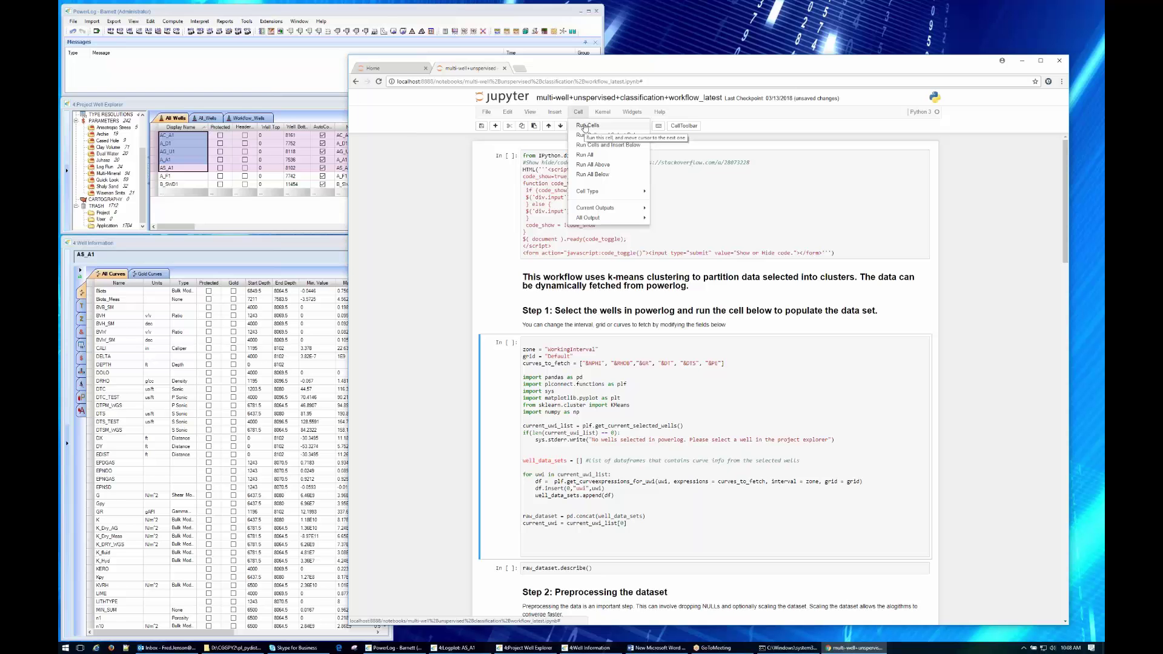
Open Tools > Extensions Explorer and check the Settings and Server tabs for the Python server status.
{"action": "left_click", "coordinate": [246, 22]}
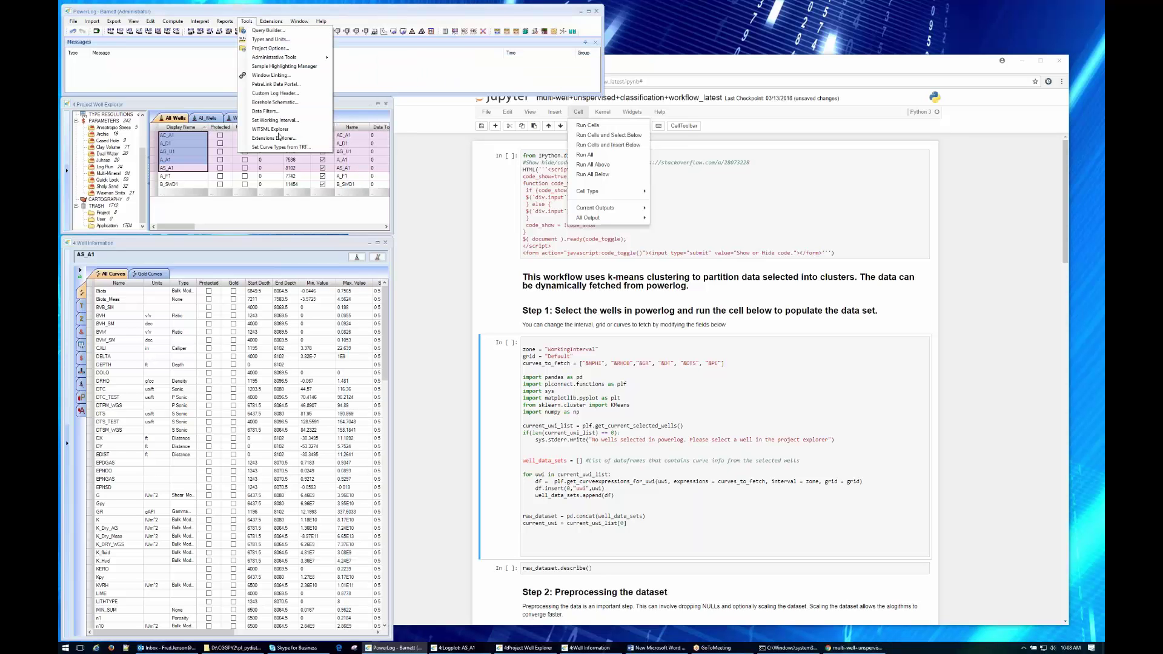
{"action": "left_click", "coordinate": [279, 137]}
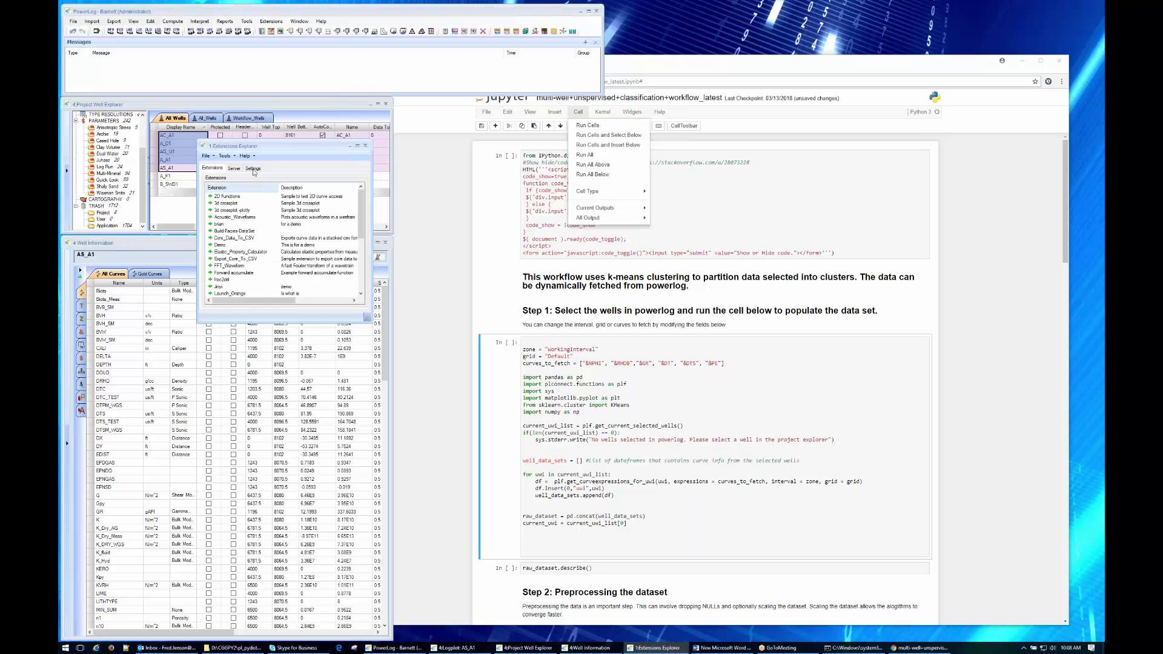
{"action": "left_click", "coordinate": [254, 169]}
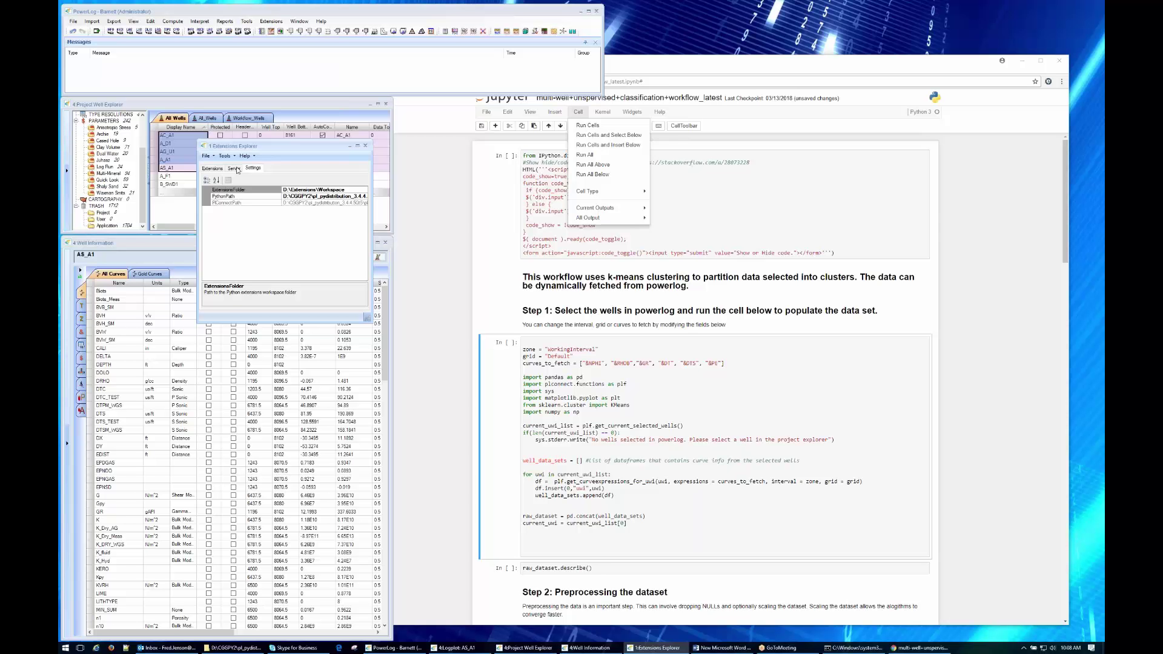
{"action": "left_click", "coordinate": [235, 169]}
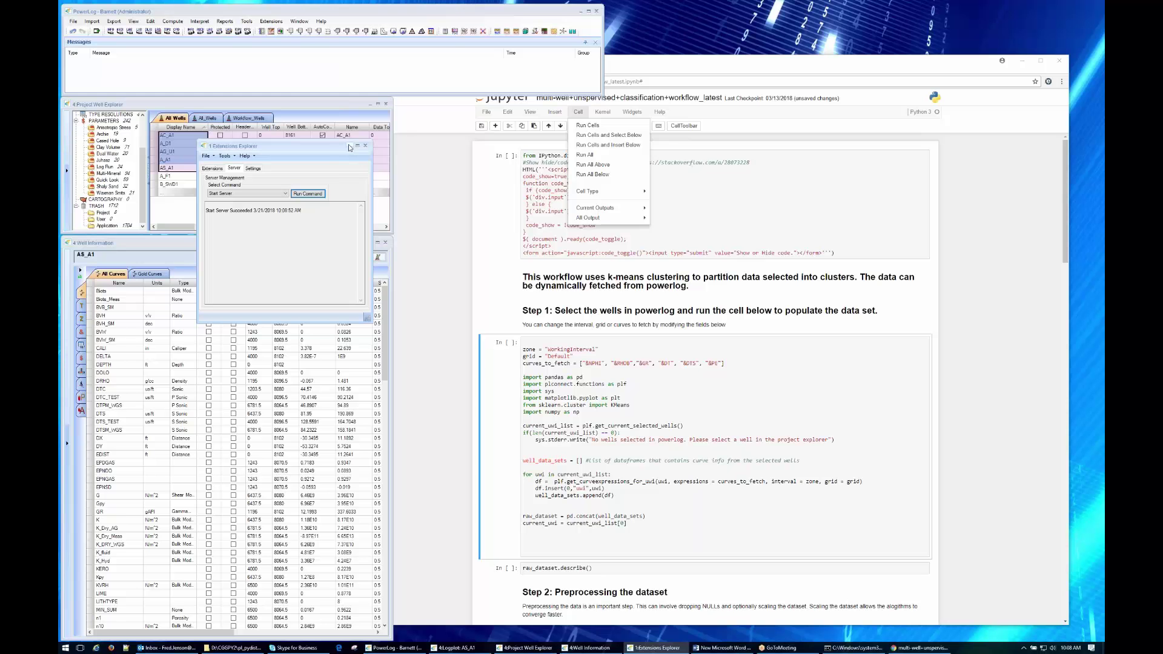
Run the Step 1 fetch cell and the describe() cell to show DEPTH–PE statistics.
{"action": "left_click", "coordinate": [358, 145]}
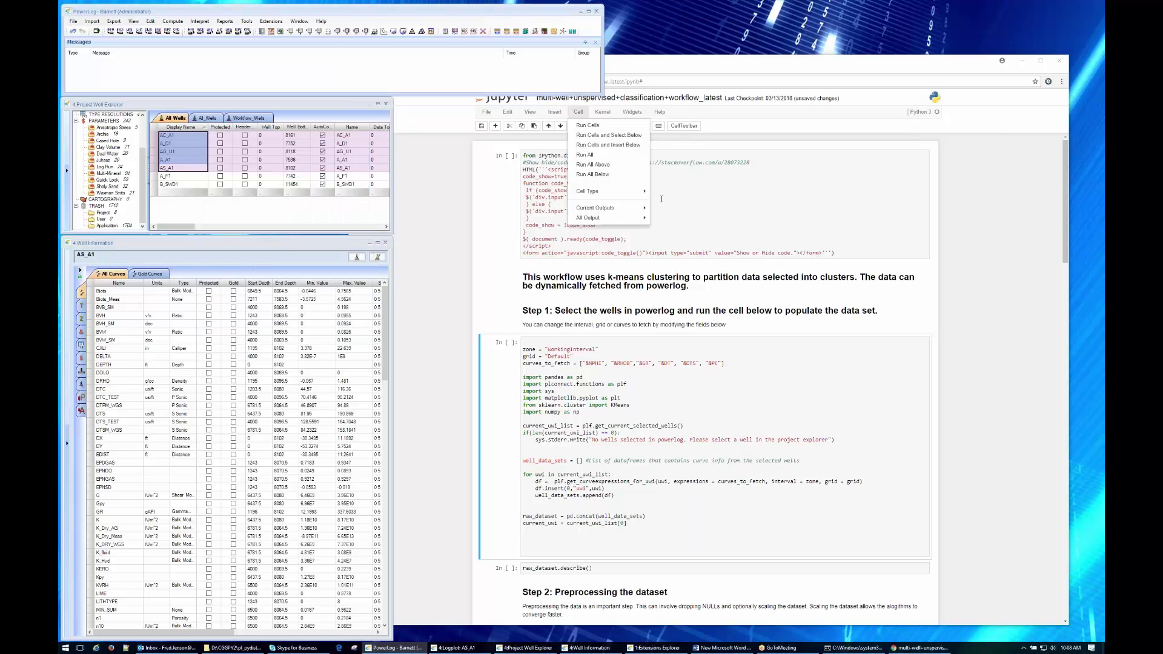
{"action": "left_click", "coordinate": [596, 127]}
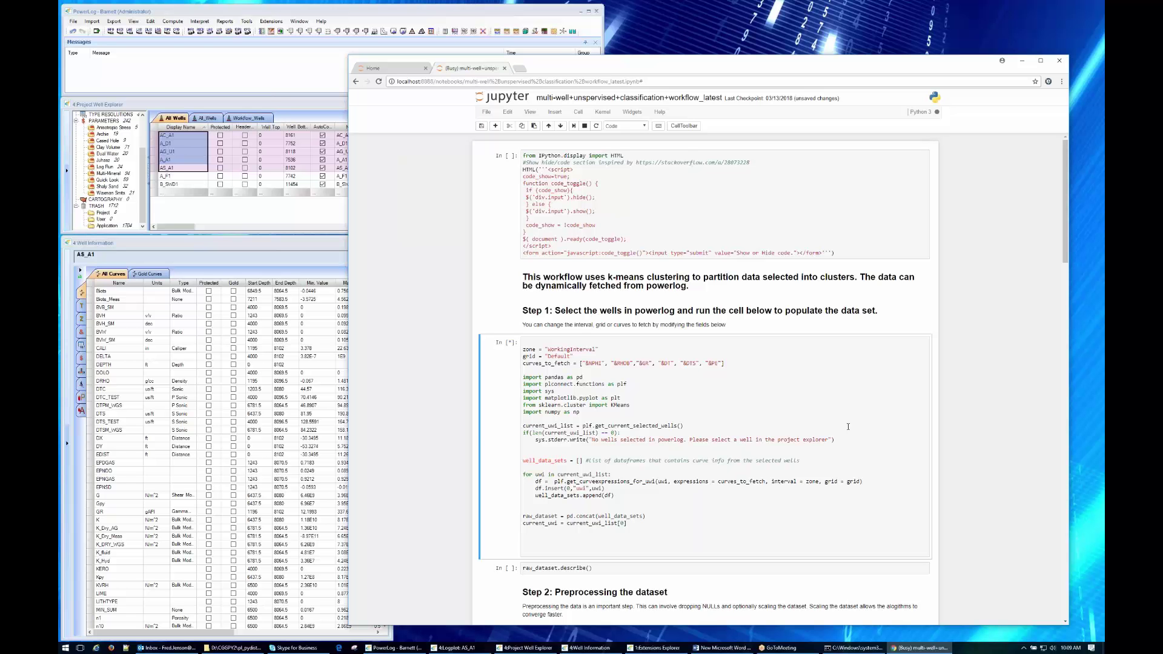
{"action": "left_click", "coordinate": [578, 113]}
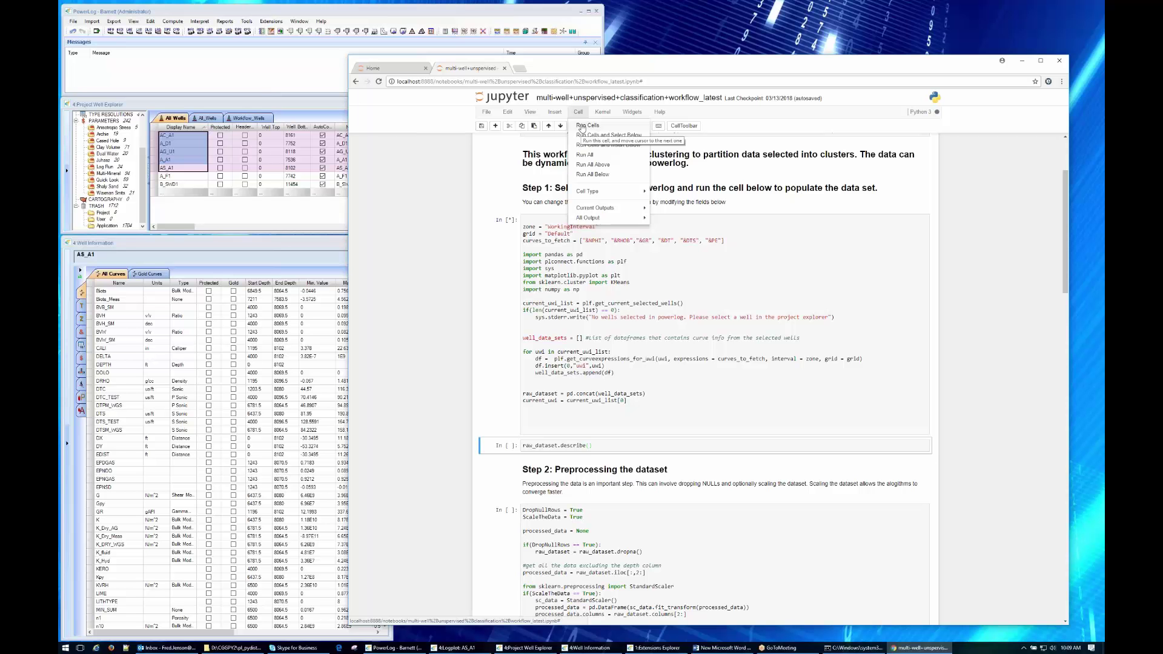
{"action": "left_click", "coordinate": [581, 126]}
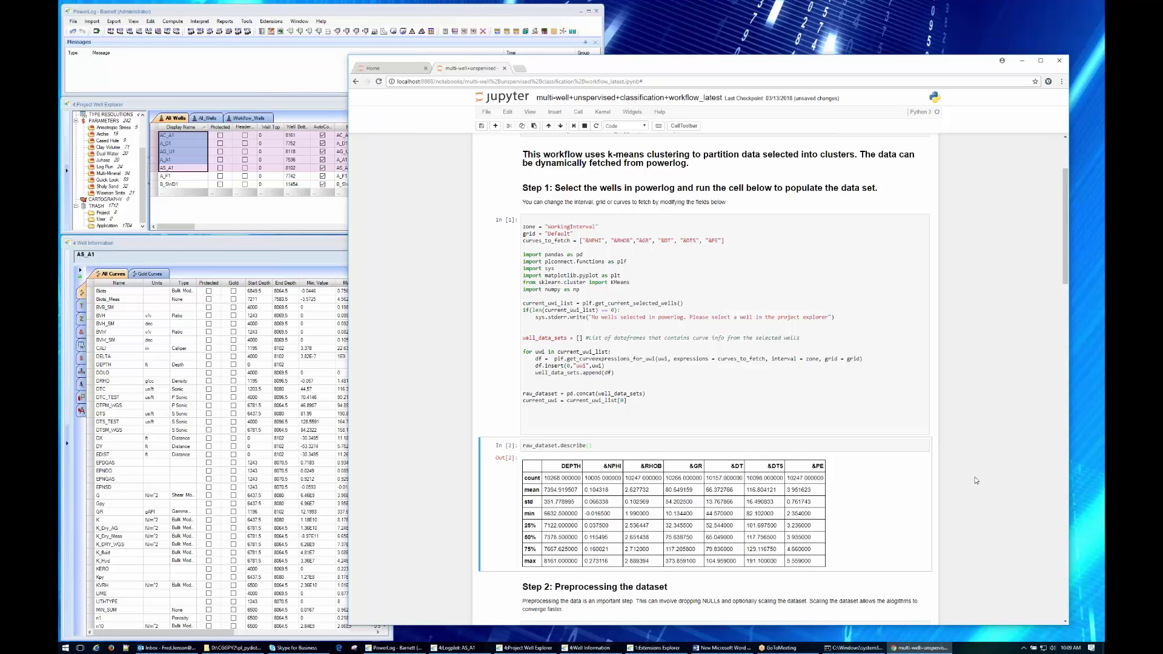
Select the Step 2 cell with DropNullRows and ScaleTheData set to True.
{"action": "scroll", "coordinate": [976, 480], "scroll_direction": "down", "scroll_amount": 4}
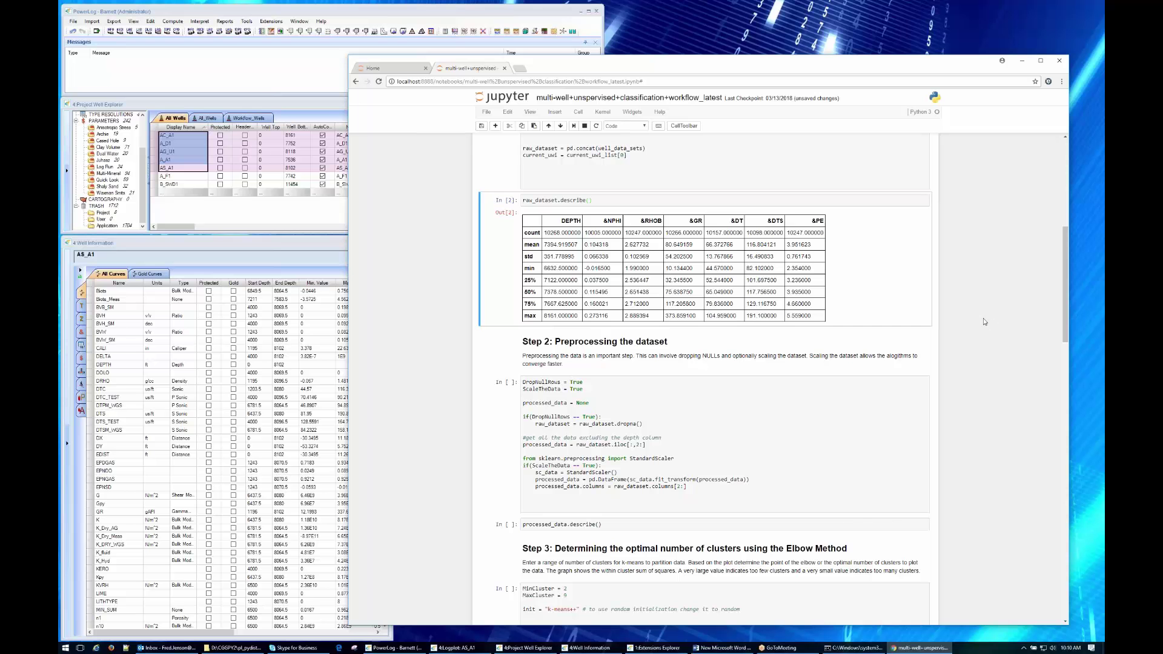
{"action": "scroll", "coordinate": [979, 324], "scroll_direction": "down", "scroll_amount": 4}
{"action": "left_click", "coordinate": [664, 315]}
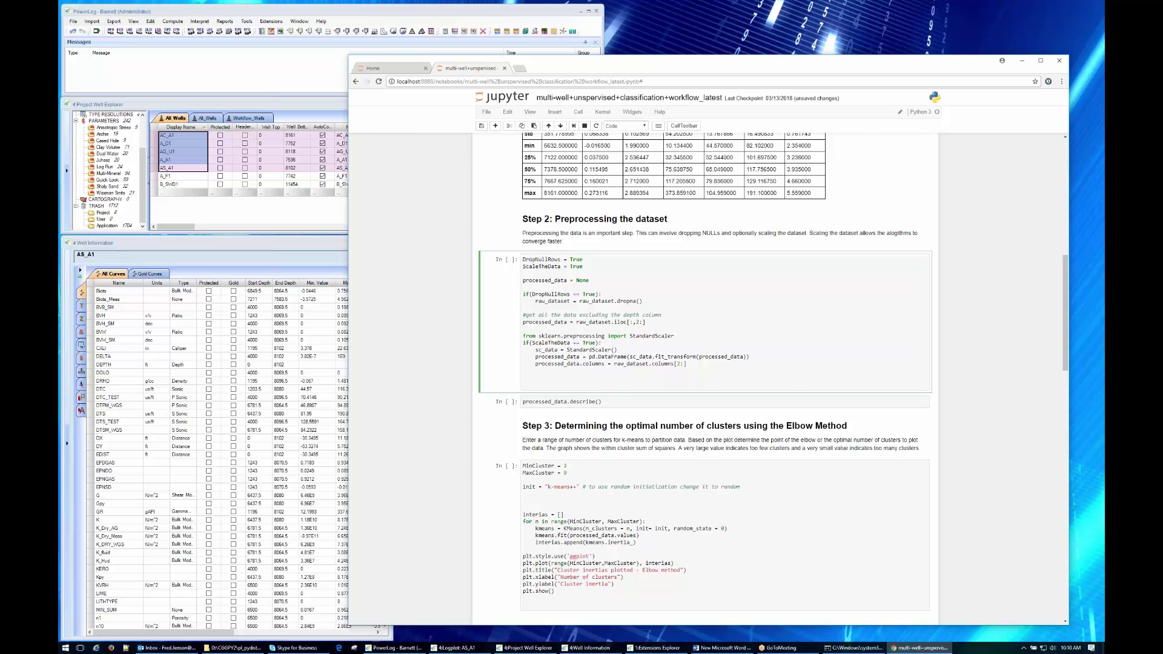
Run the processed_data.describe() cell and widen the browser to review the scaled statistics.
{"action": "left_click", "coordinate": [624, 404]}
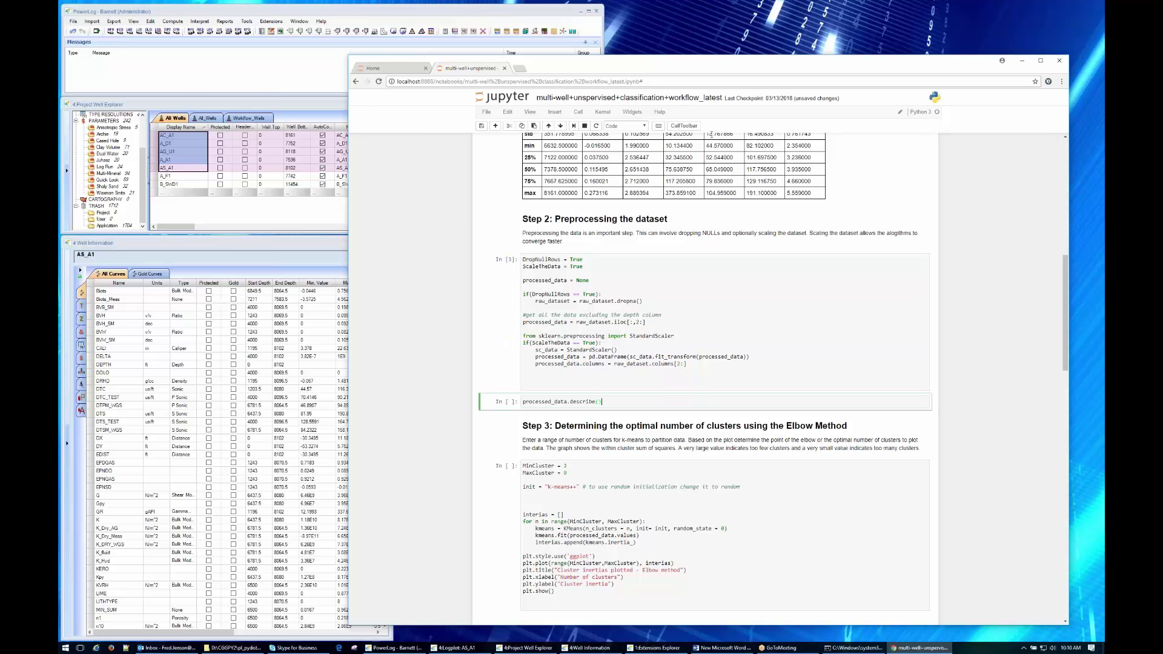
{"action": "left_click", "coordinate": [579, 114]}
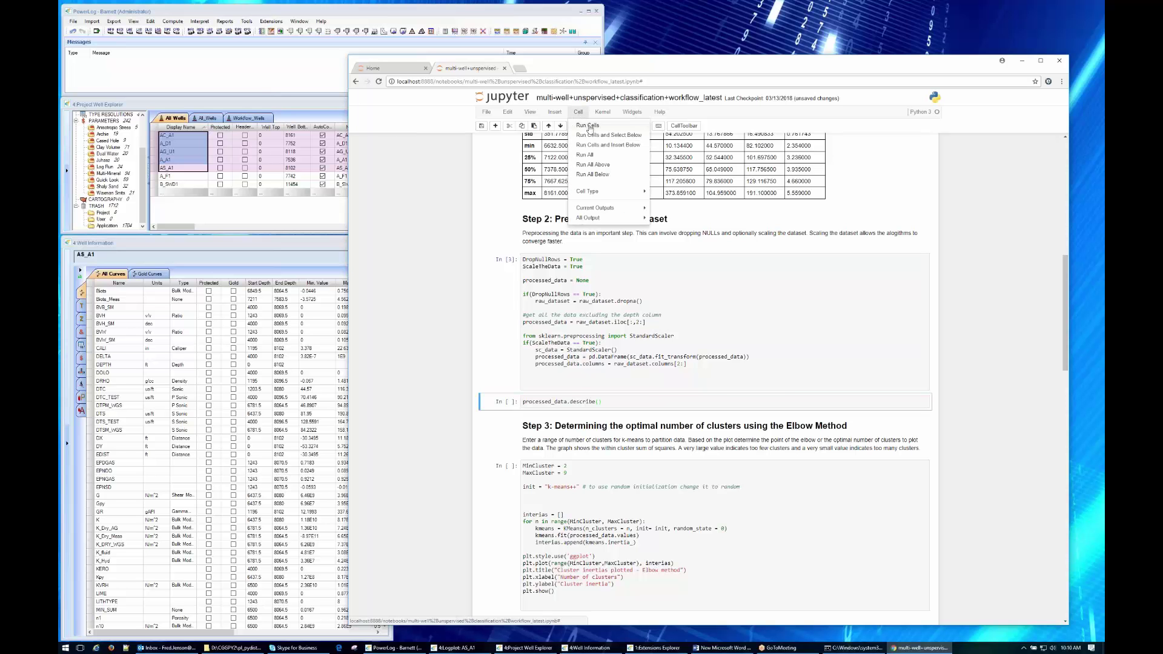
{"action": "left_click", "coordinate": [589, 126]}
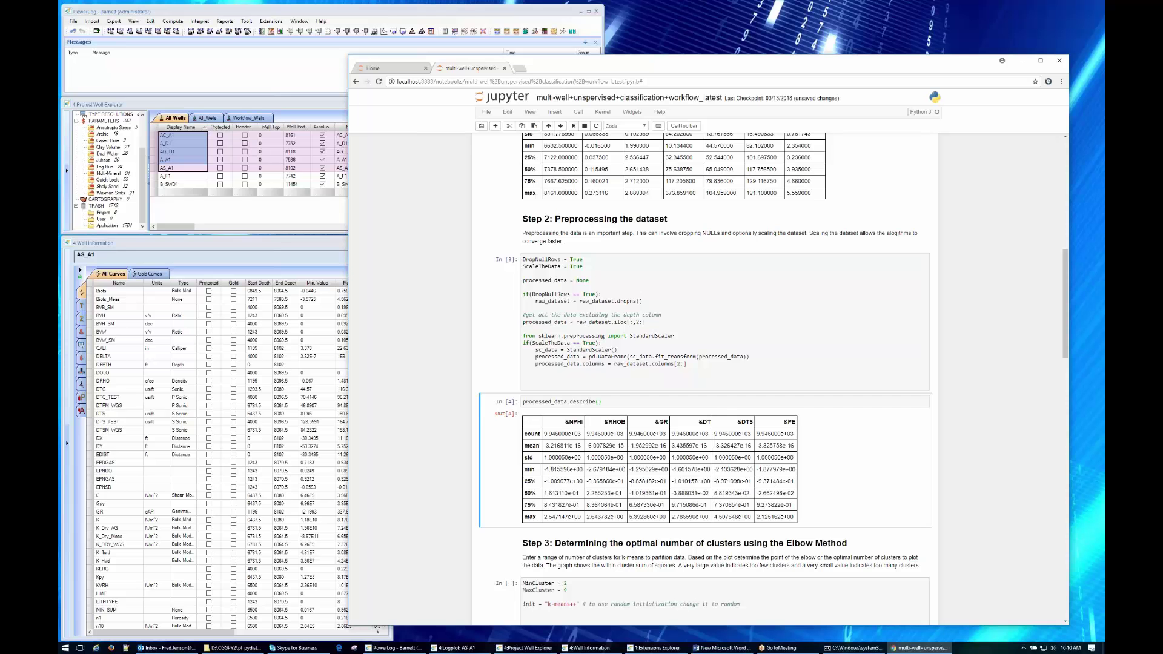
{"action": "left_click_drag", "start_coordinate": [349, 299], "coordinate": [240, 300]}
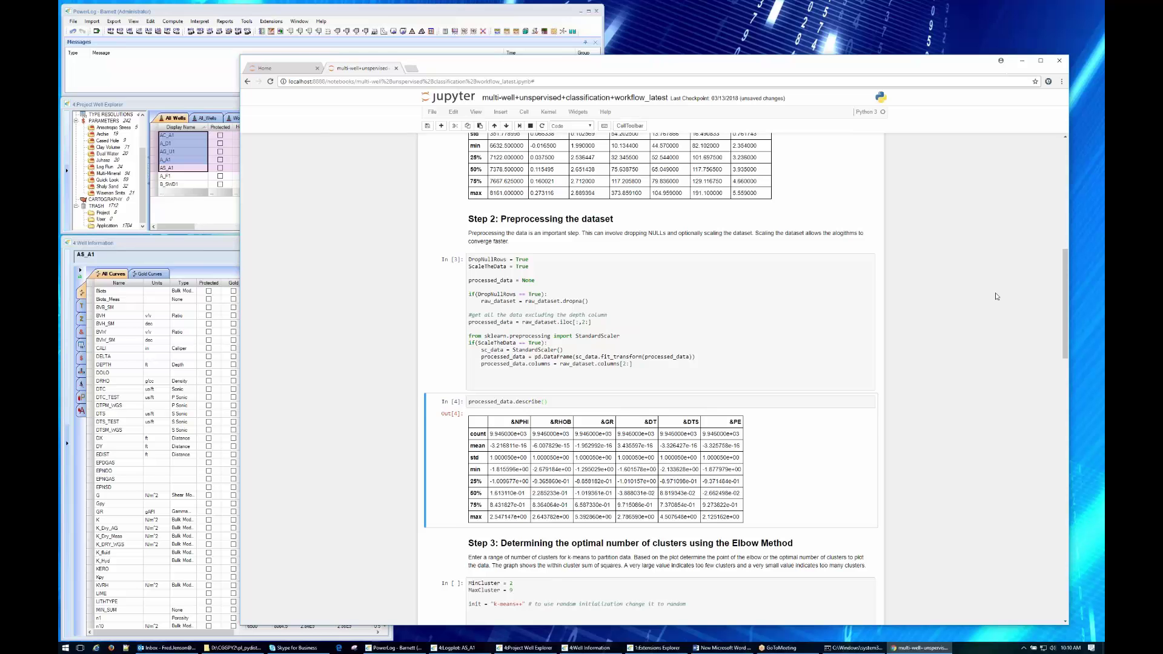
{"action": "scroll", "coordinate": [994, 293], "scroll_direction": "up", "scroll_amount": 1}
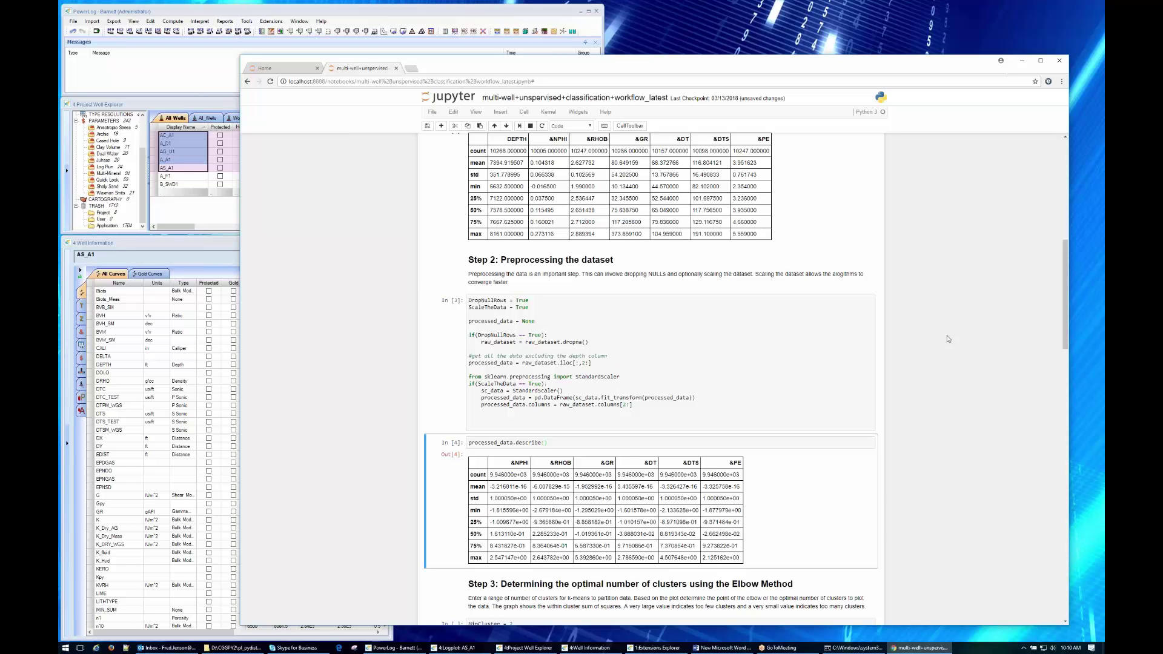
{"action": "scroll", "coordinate": [947, 338], "scroll_direction": "down", "scroll_amount": 5}
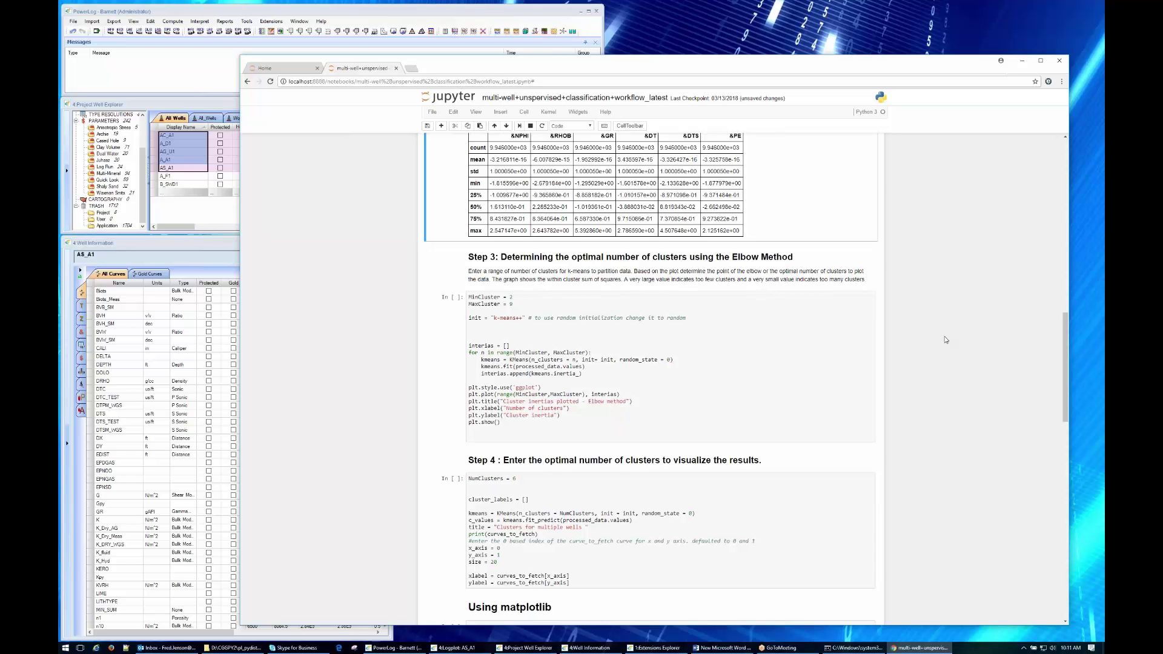
Run the Step 3 k-means cell to plot cluster inertia for 2–8 clusters.
{"action": "left_click", "coordinate": [777, 368]}
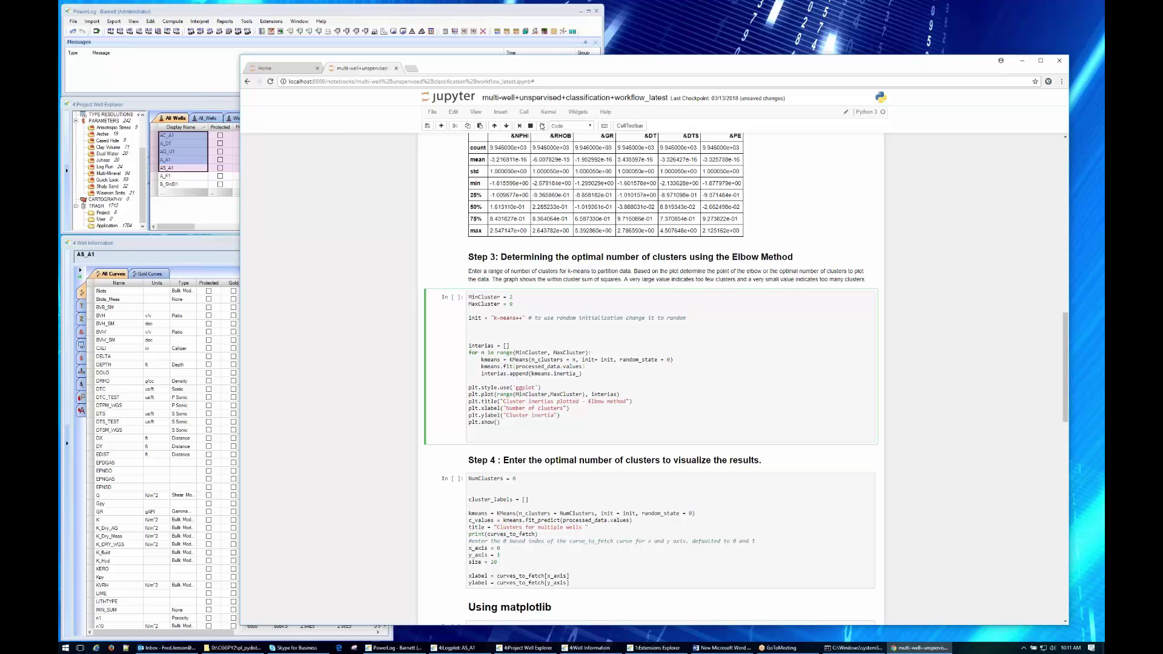
{"action": "left_click", "coordinate": [524, 113]}
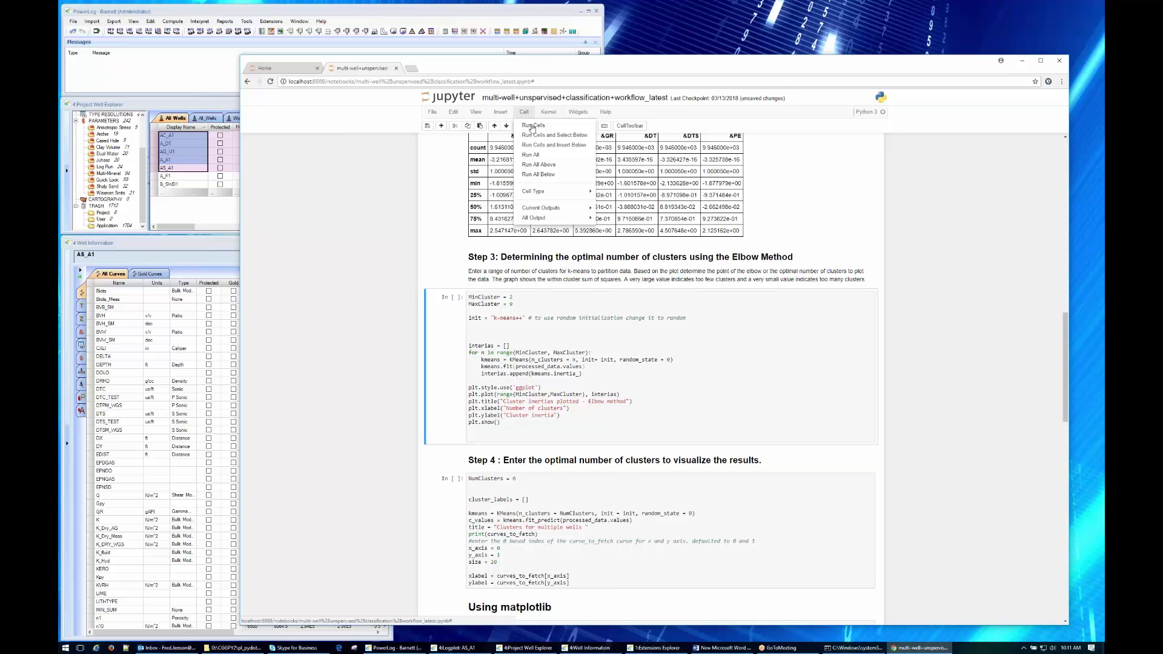
{"action": "left_click", "coordinate": [532, 126]}
{"action": "scroll", "coordinate": [503, 297], "scroll_direction": "down", "scroll_amount": 3}
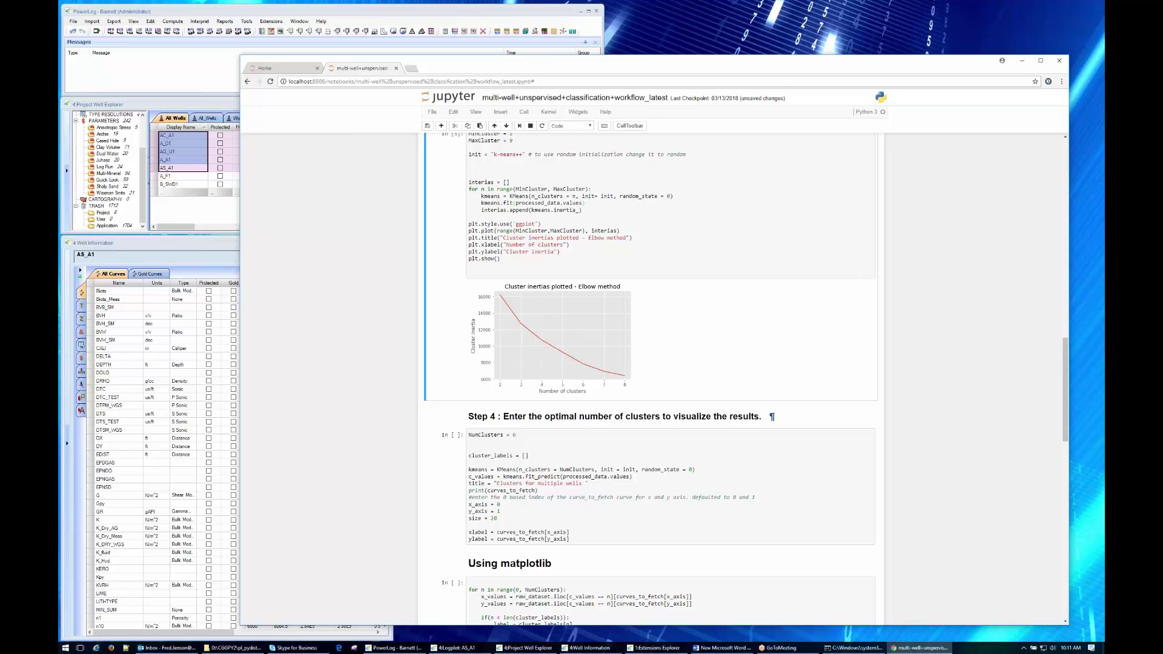
{"action": "scroll", "coordinate": [742, 364], "scroll_direction": "down", "scroll_amount": 5}
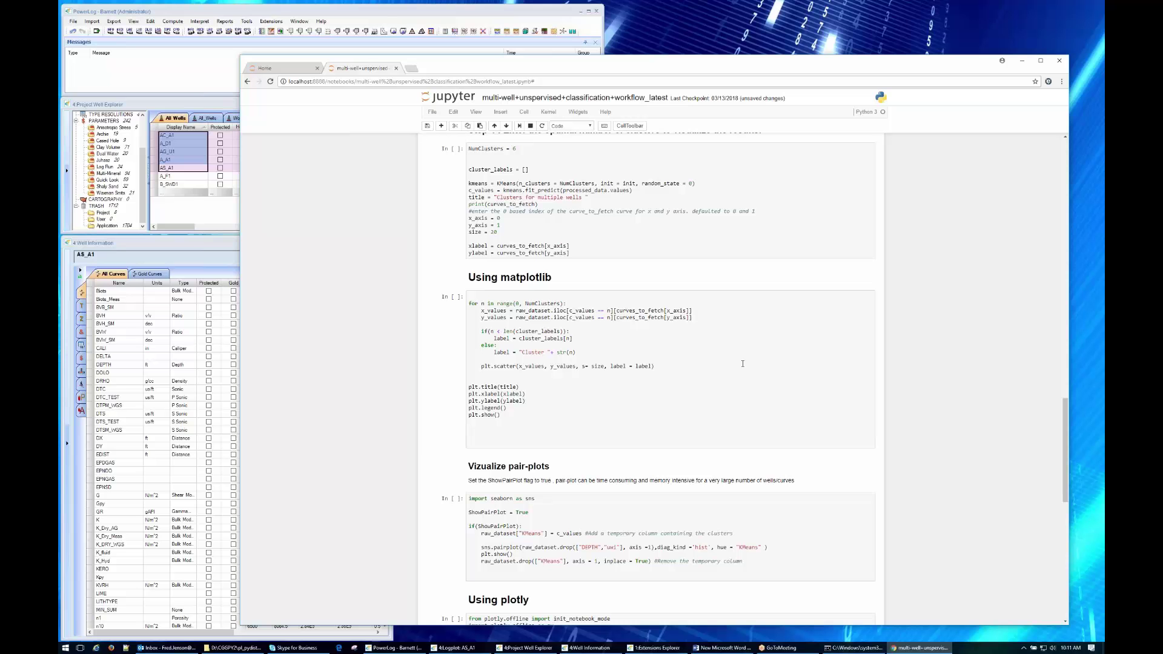
Run the matplotlib scatter-plot cell, which fails with a NameError, then return to the NumClusters = 6 cell.
{"action": "left_click", "coordinate": [742, 364]}
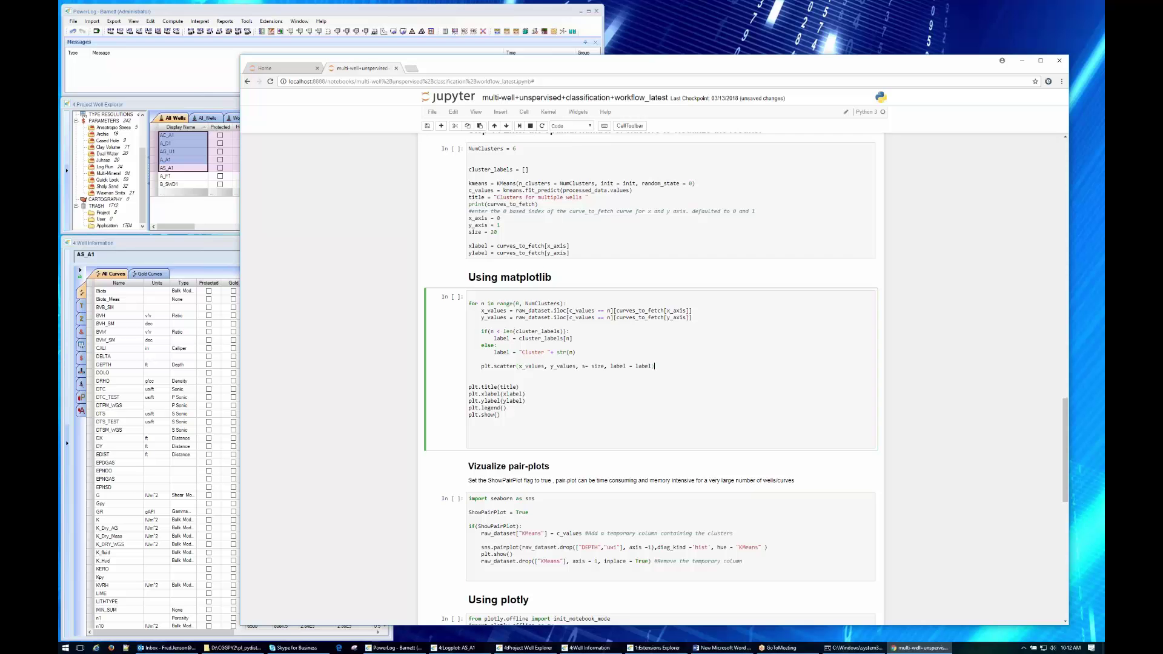
{"action": "key", "text": "ctrl+Return"}
{"action": "key", "text": "Up"}
{"action": "key", "text": "ctrl+Return"}
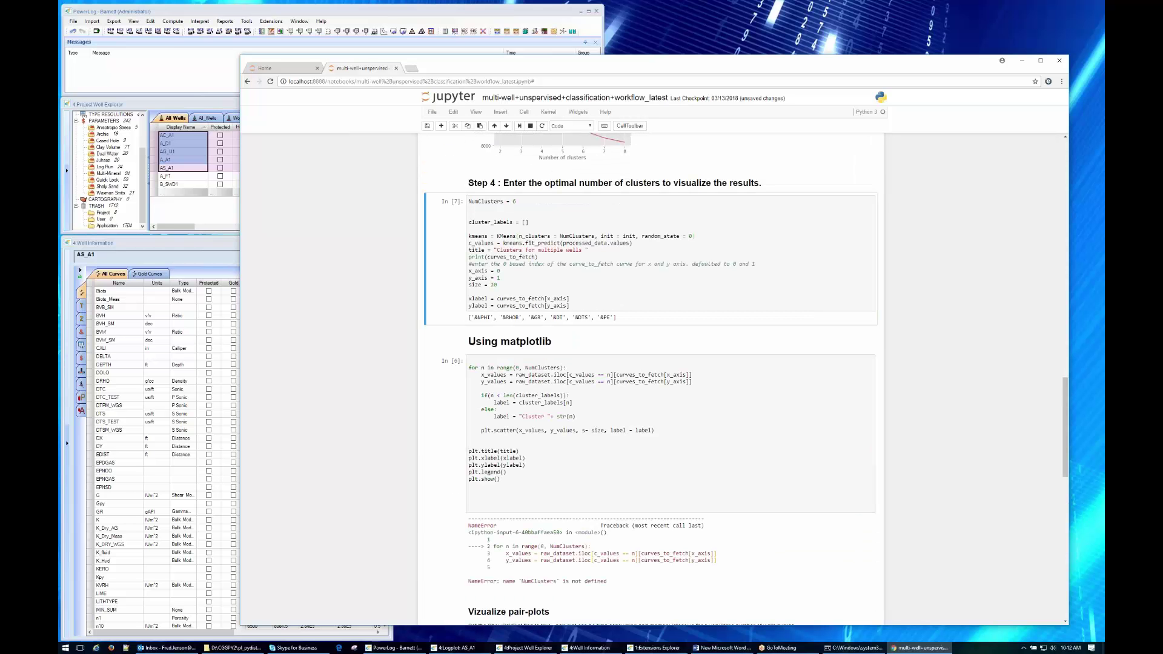
Rerun the scatter-plot cell to draw 'Clusters for multiple wells' with clusters 0–5 coloured.
{"action": "key", "text": "Down"}
{"action": "key", "text": "ctrl+Return"}
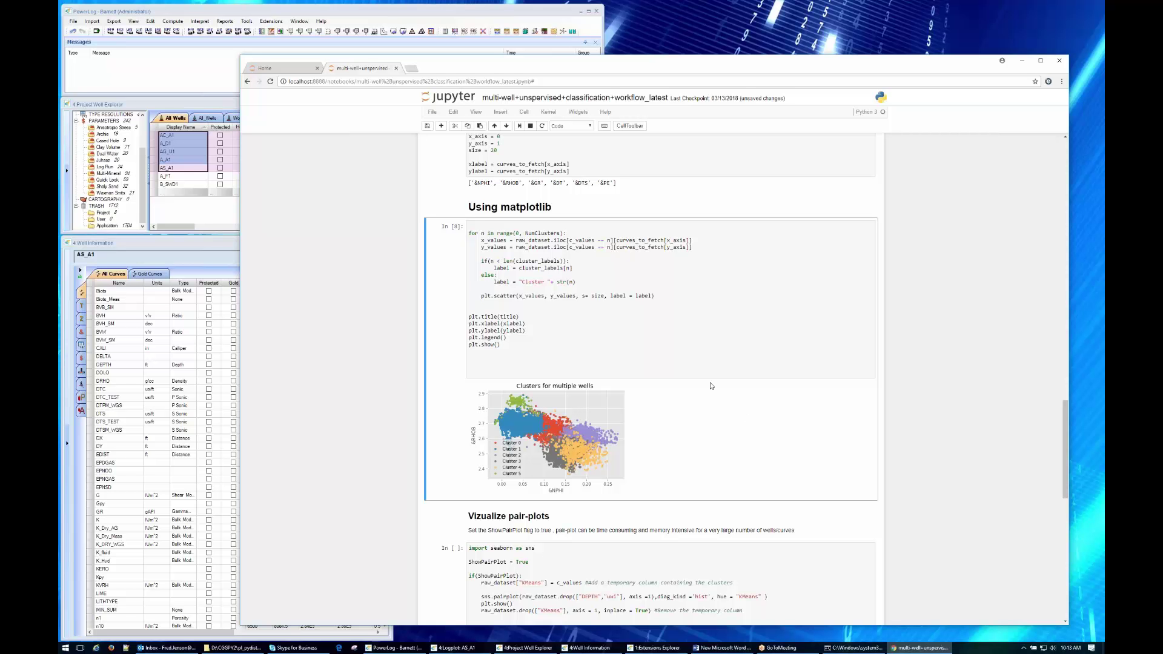
{"action": "scroll", "coordinate": [934, 392], "scroll_direction": "down", "scroll_amount": 4}
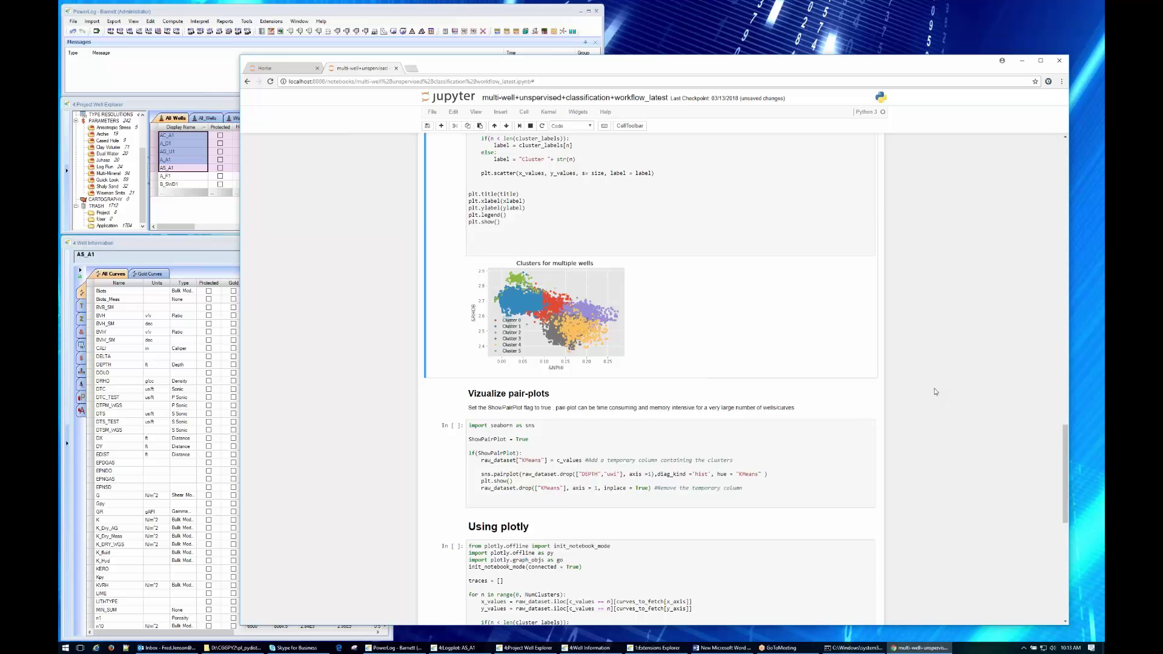